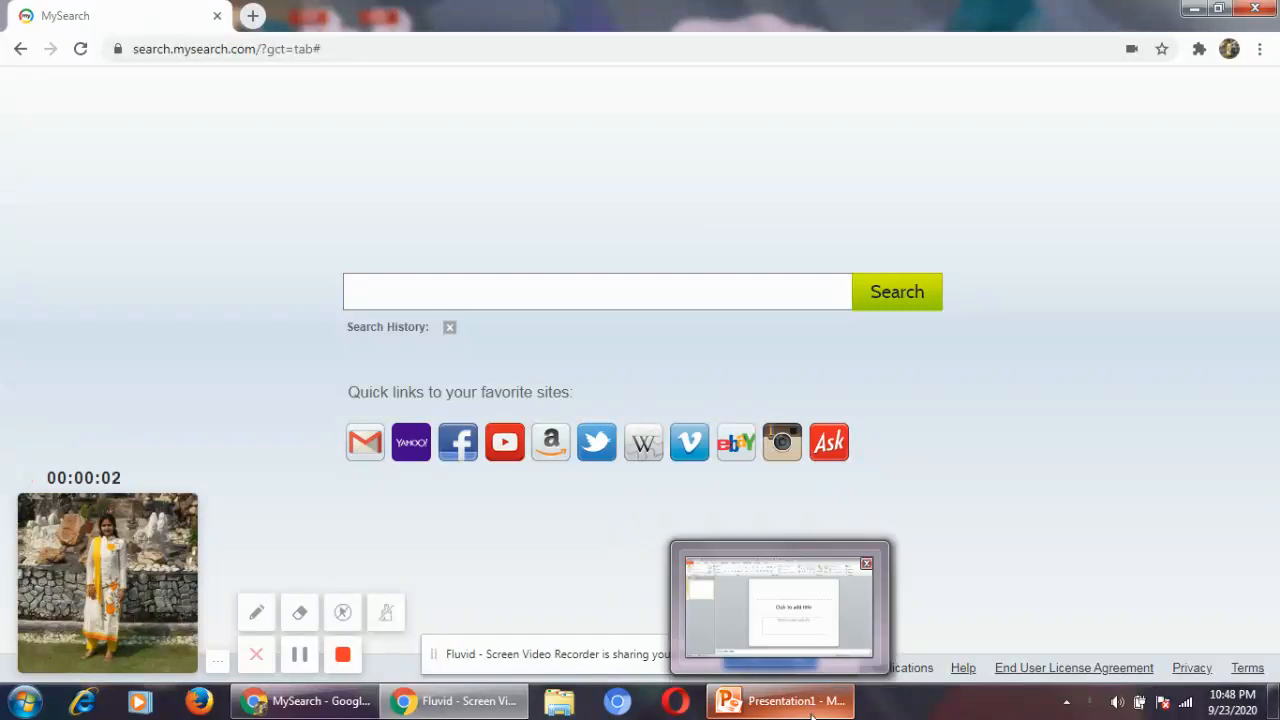
Bring the presentation forward and dismiss the Office Activation Wizard notice.
{"action": "left_click", "coordinate": [796, 701]}
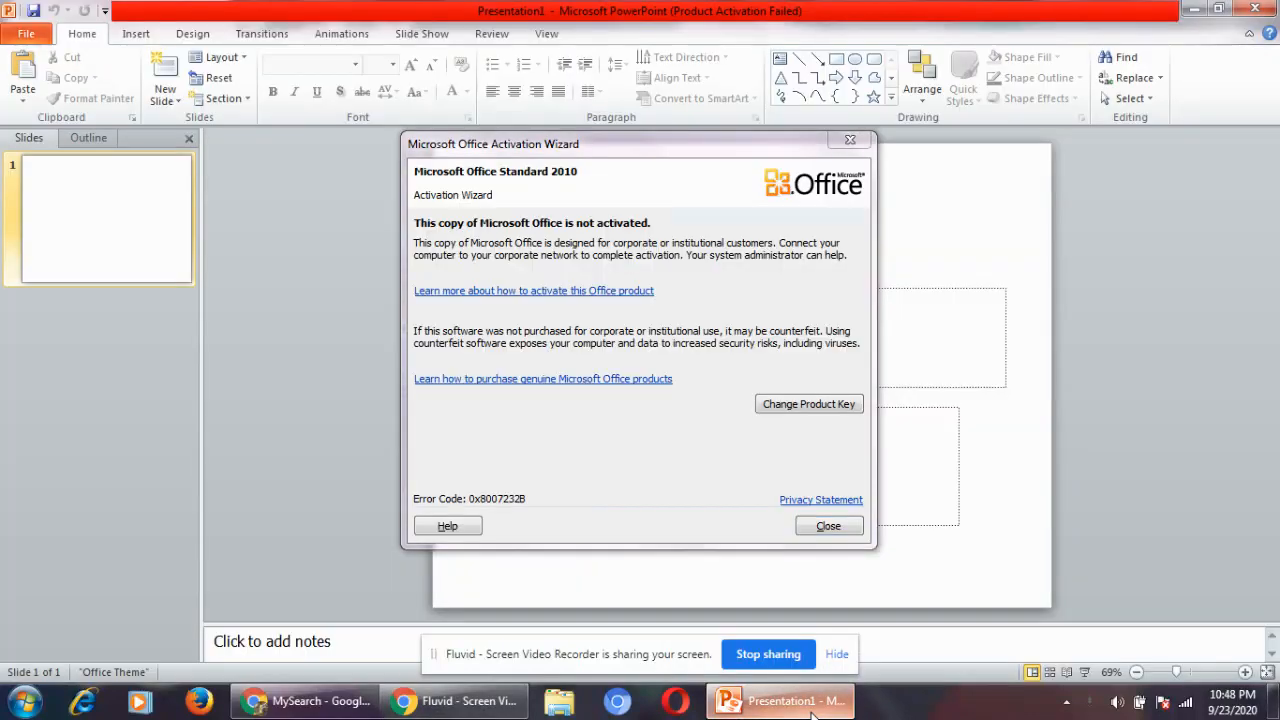
{"action": "left_click", "coordinate": [828, 526]}
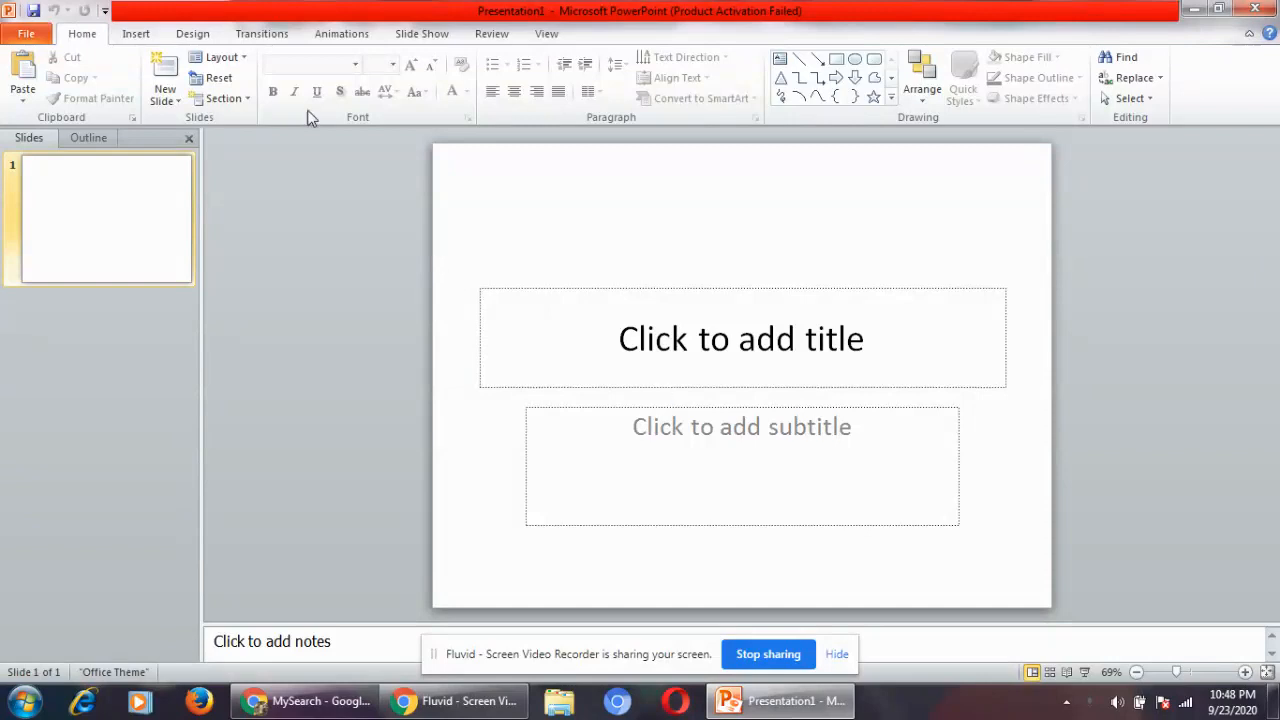
Show the Design ribbon's Background Styles gallery for the slide.
{"action": "left_click", "coordinate": [192, 34]}
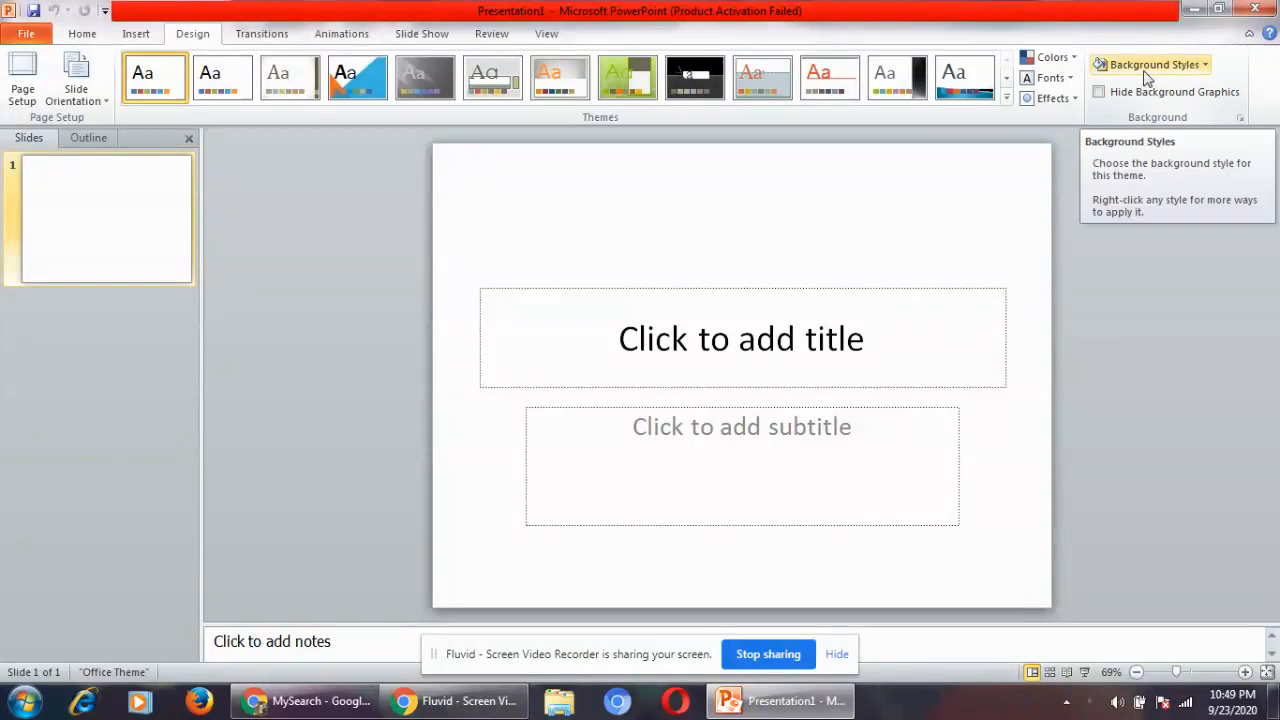
{"action": "left_click", "coordinate": [1207, 65]}
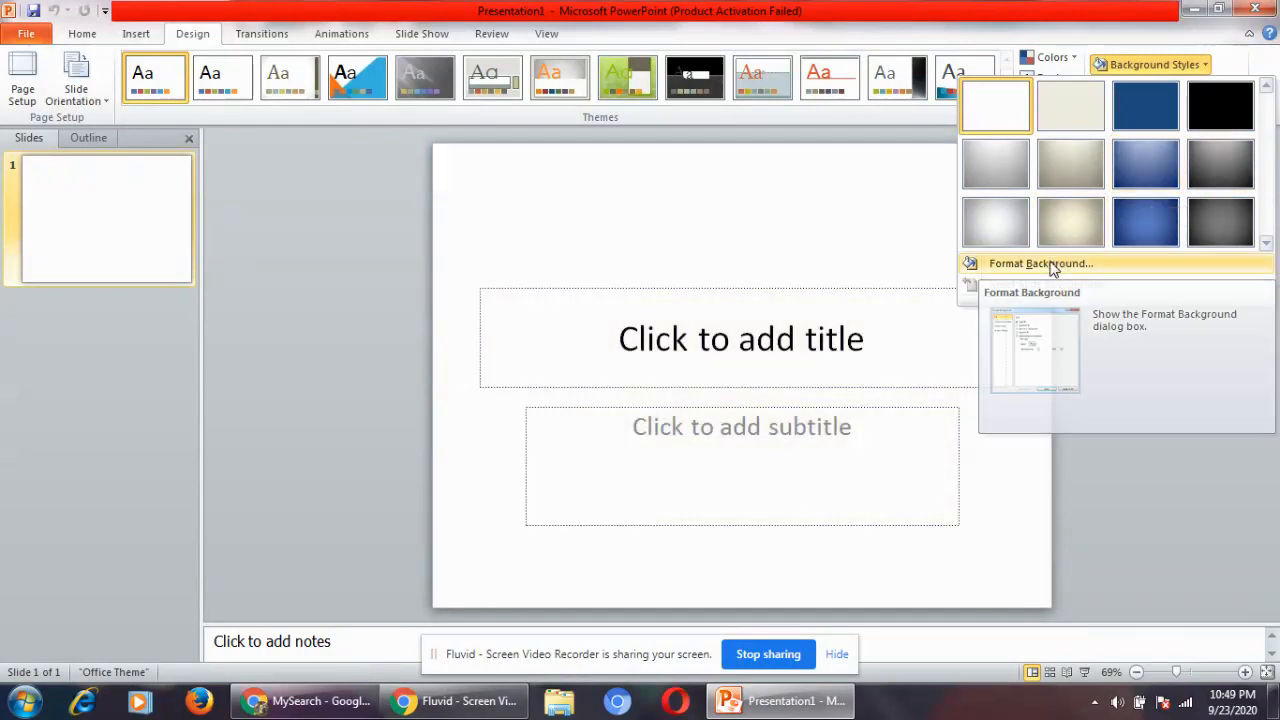
In Format Background, make the slide a solid fill in standard red.
{"action": "left_click", "coordinate": [1053, 266]}
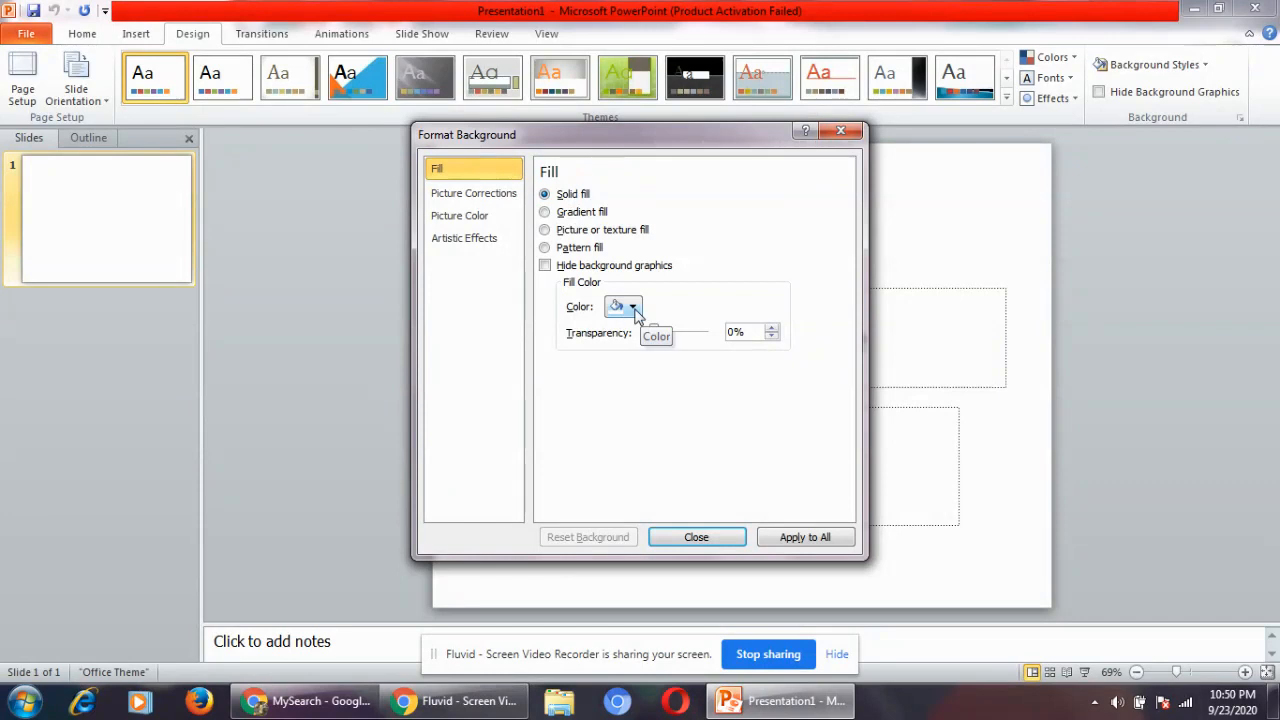
{"action": "left_click", "coordinate": [633, 307]}
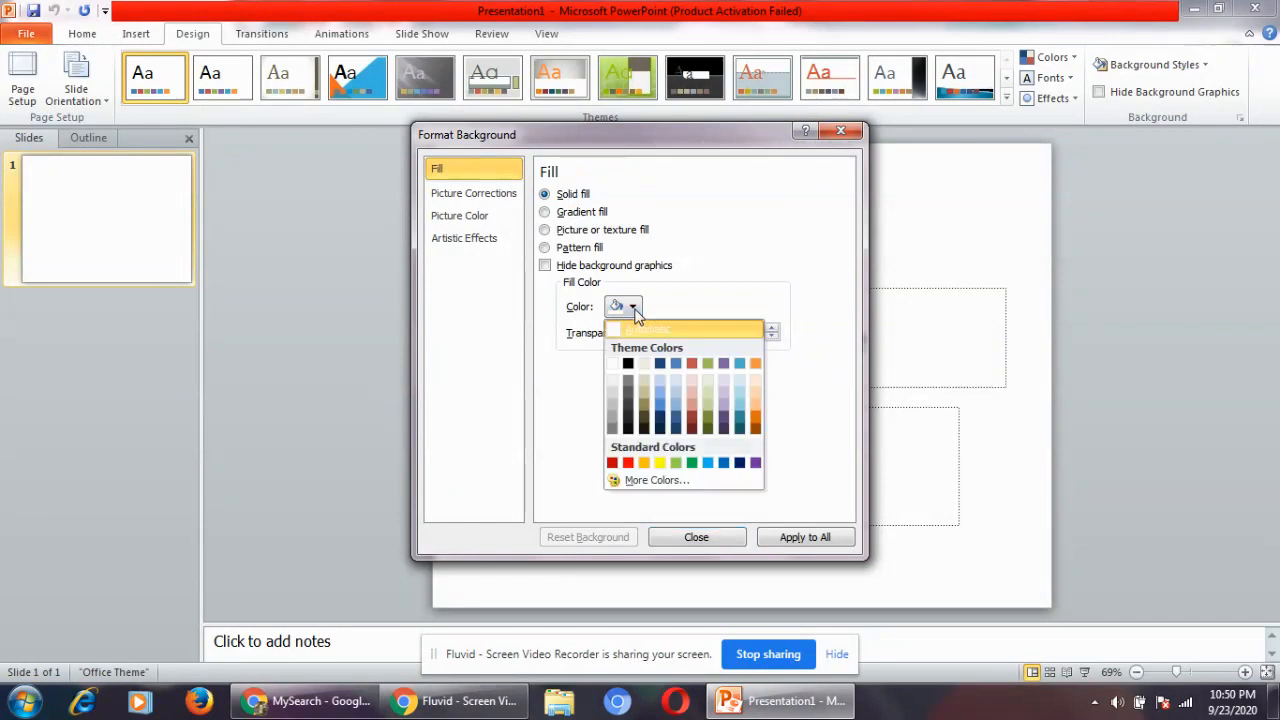
{"action": "left_click", "coordinate": [628, 463]}
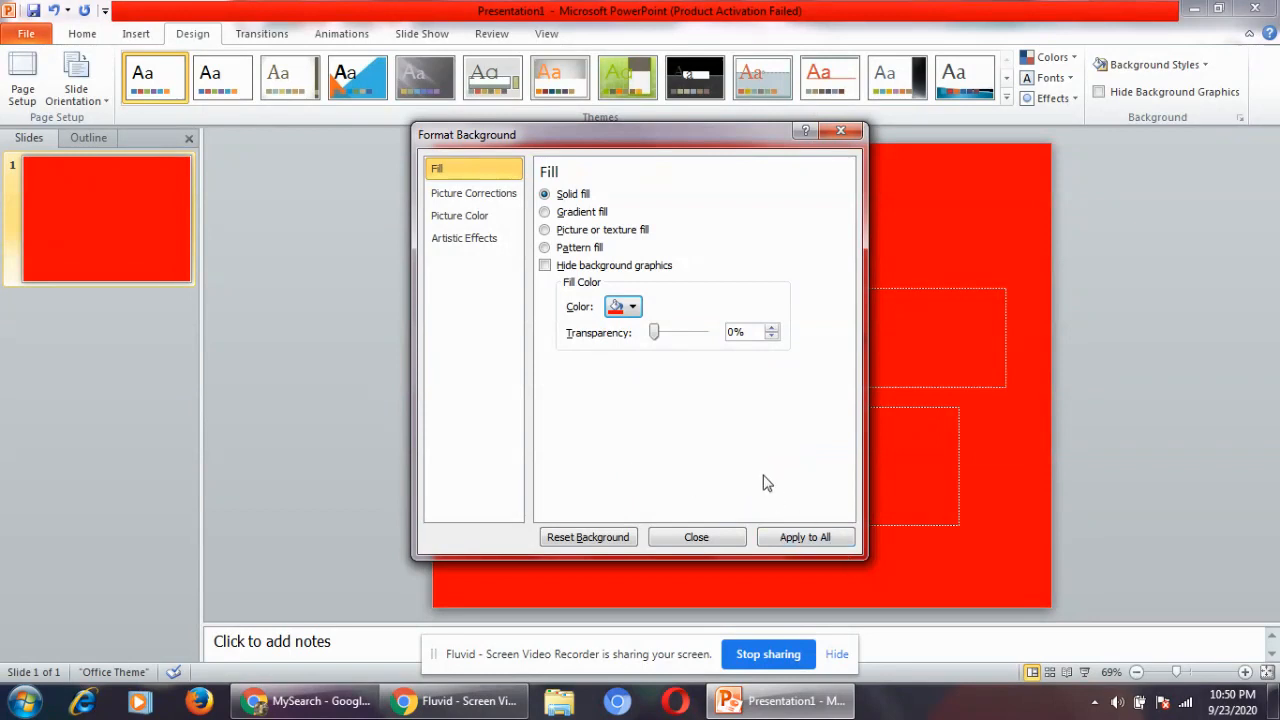
Switch the background to a gradient fill using the fiery orange-red preset.
{"action": "left_click", "coordinate": [578, 213]}
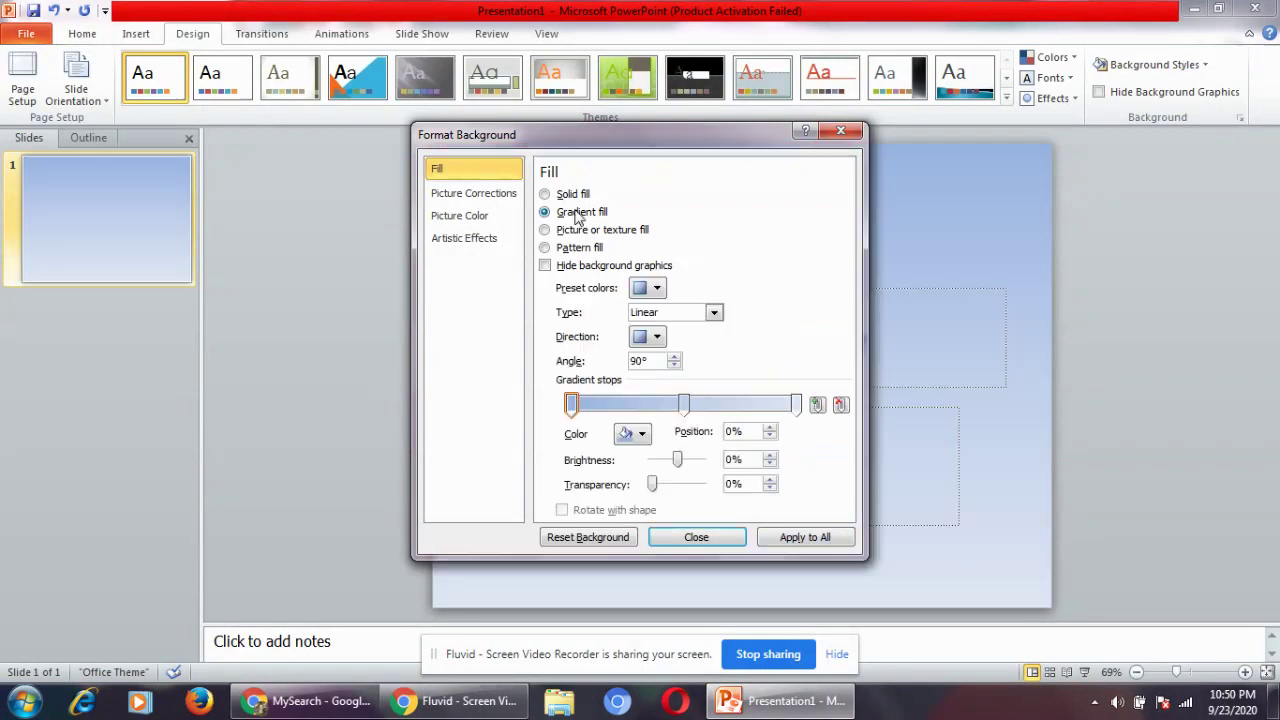
{"action": "left_click", "coordinate": [657, 288]}
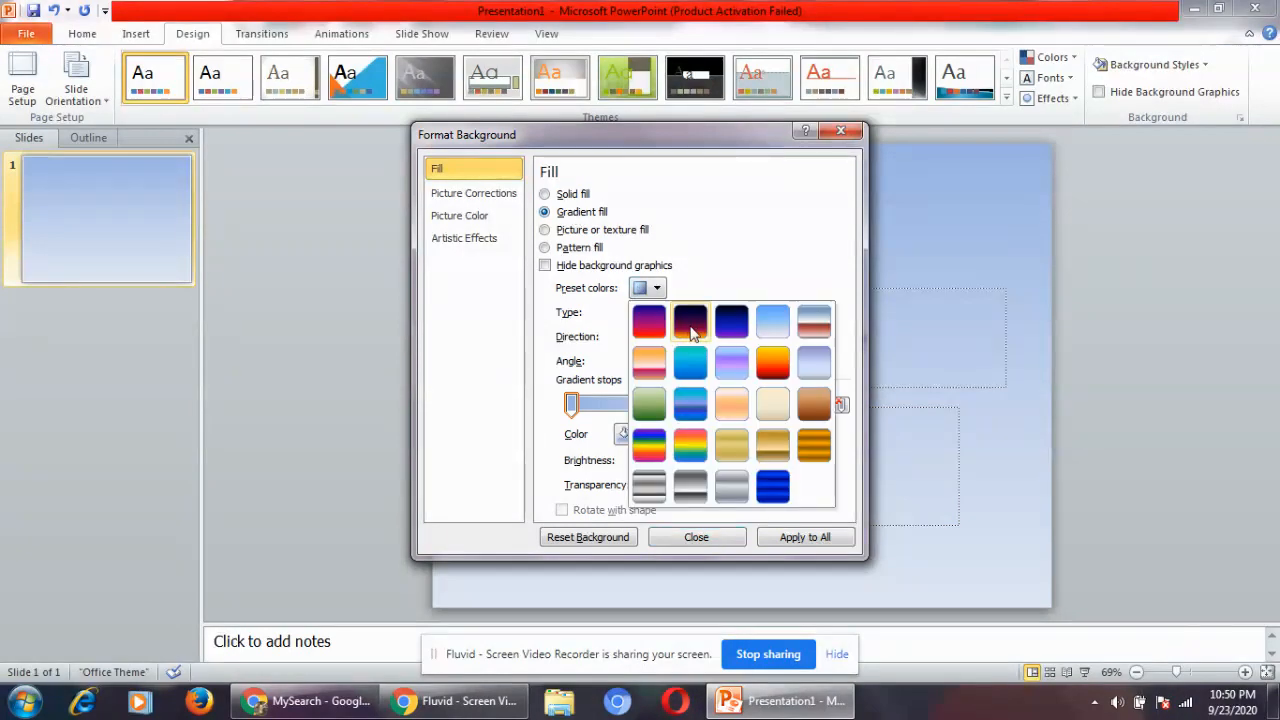
{"action": "left_click", "coordinate": [773, 362]}
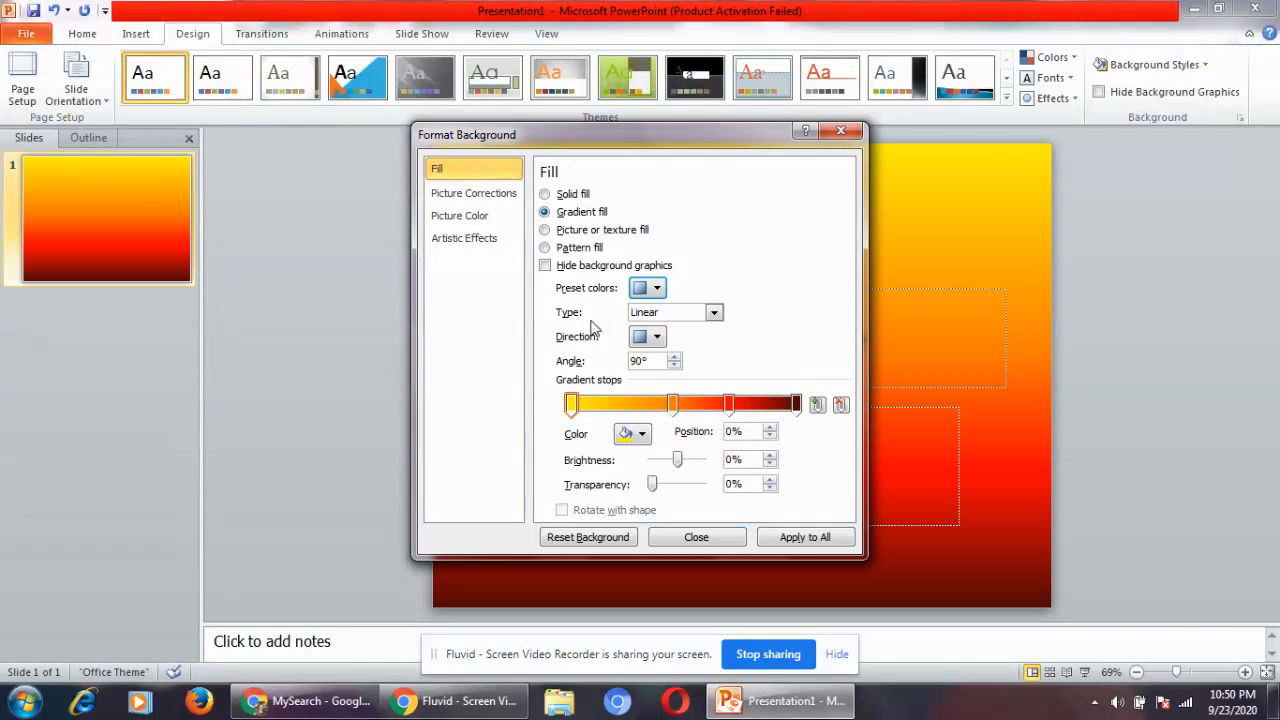
Try rectangular, radial and path gradient types, settling on Shade from title.
{"action": "left_click", "coordinate": [714, 313]}
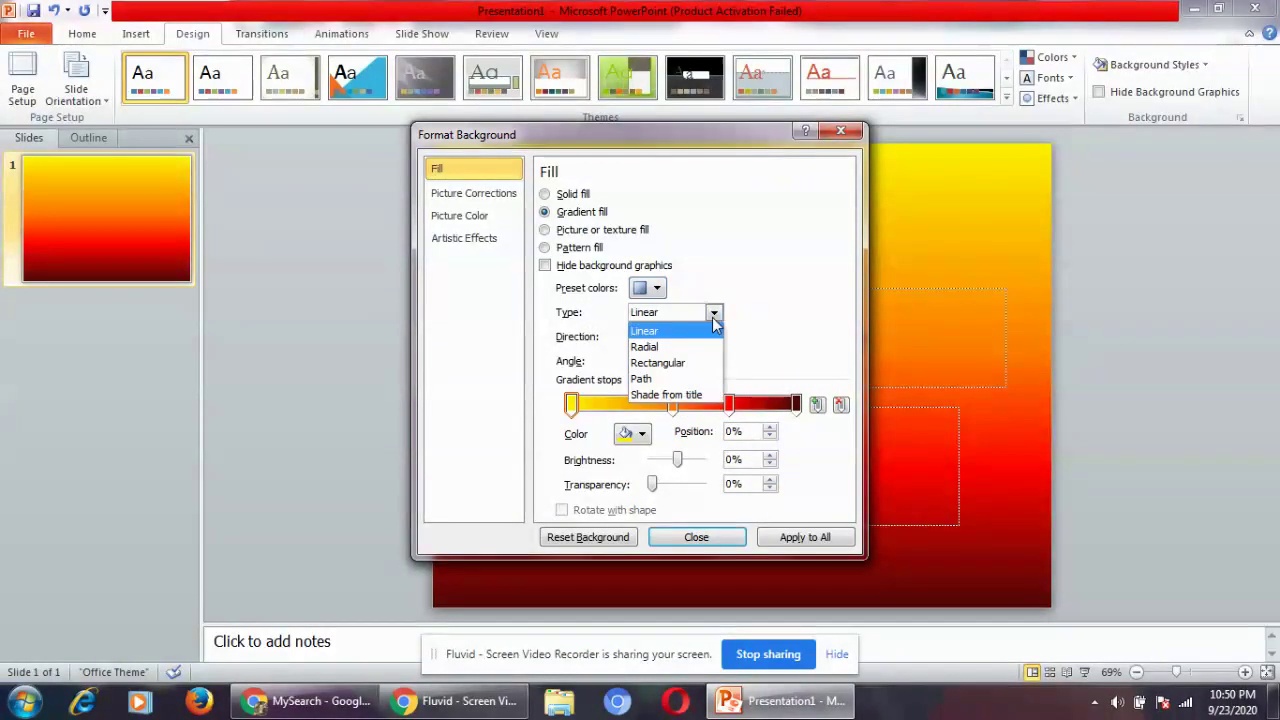
{"action": "left_click", "coordinate": [665, 361]}
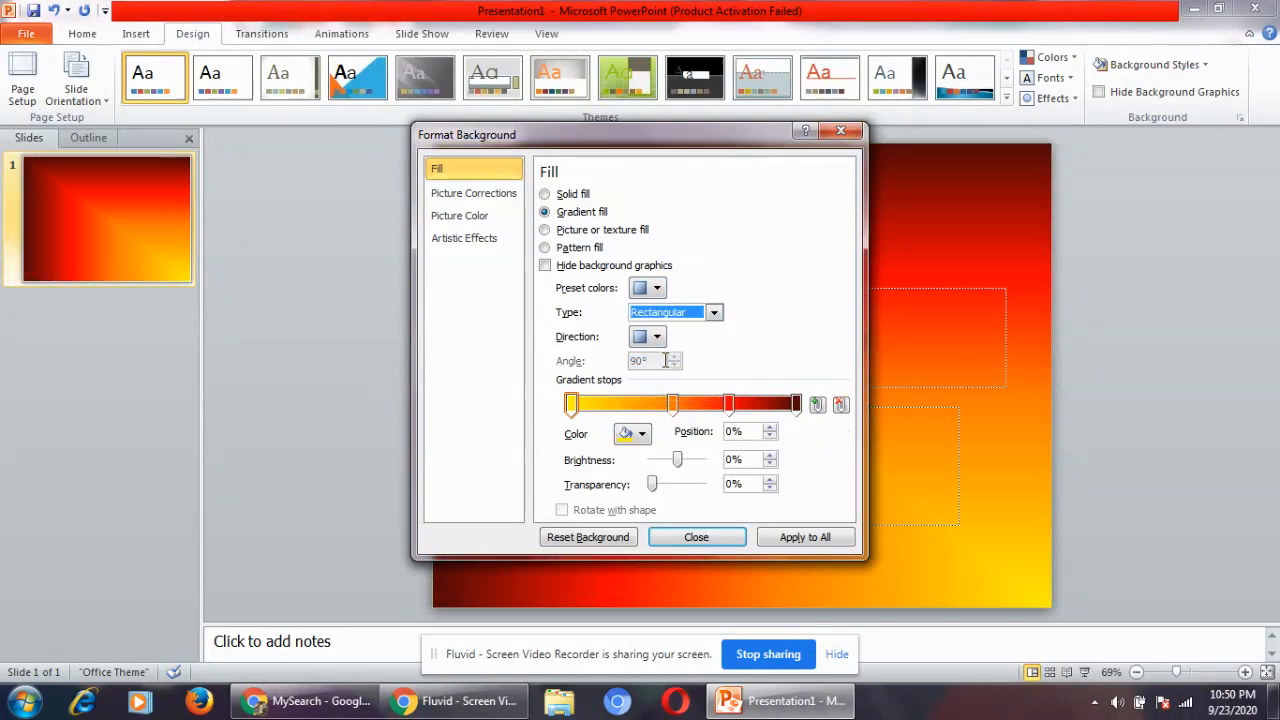
{"action": "left_click", "coordinate": [714, 313]}
{"action": "left_click", "coordinate": [645, 346]}
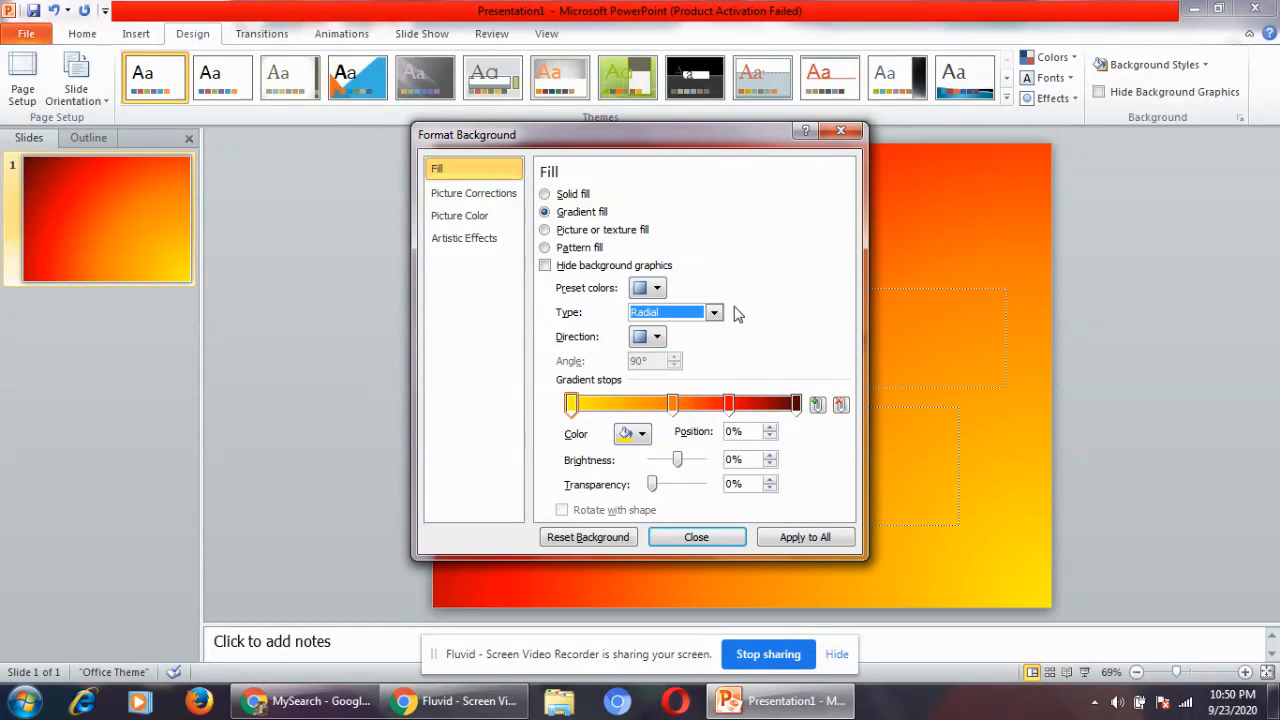
{"action": "left_click", "coordinate": [714, 313]}
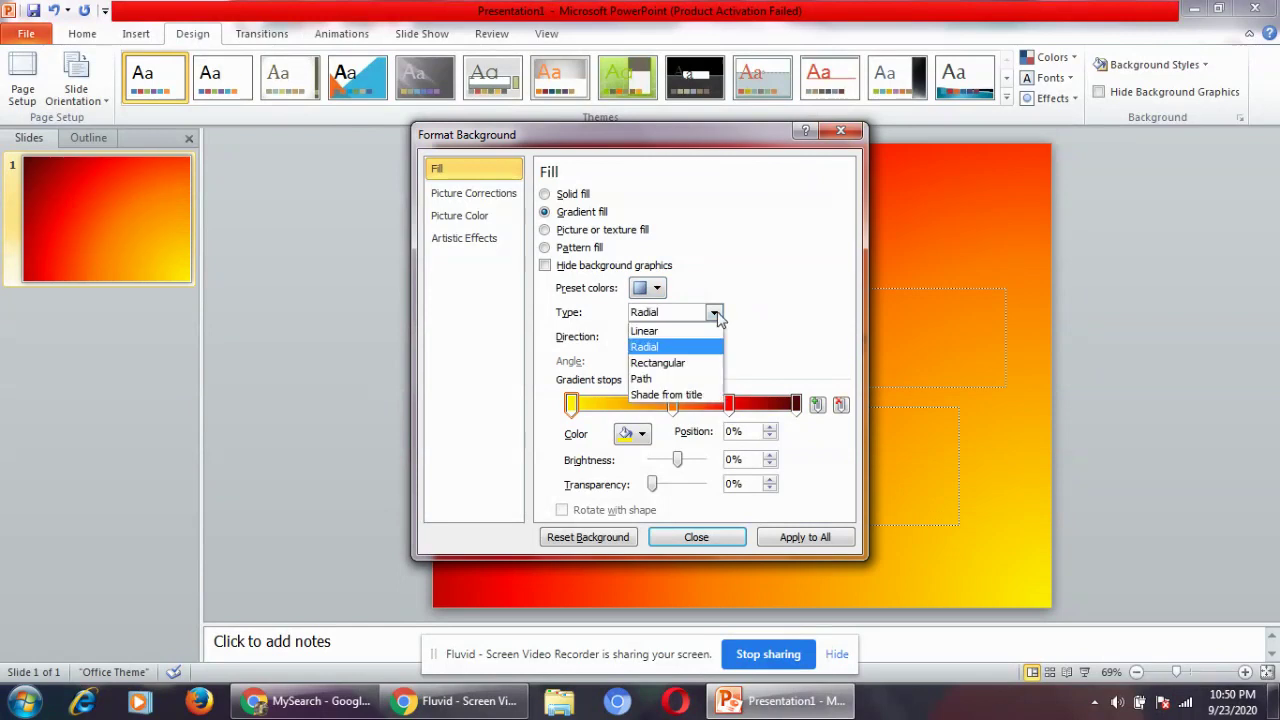
{"action": "left_click", "coordinate": [658, 381]}
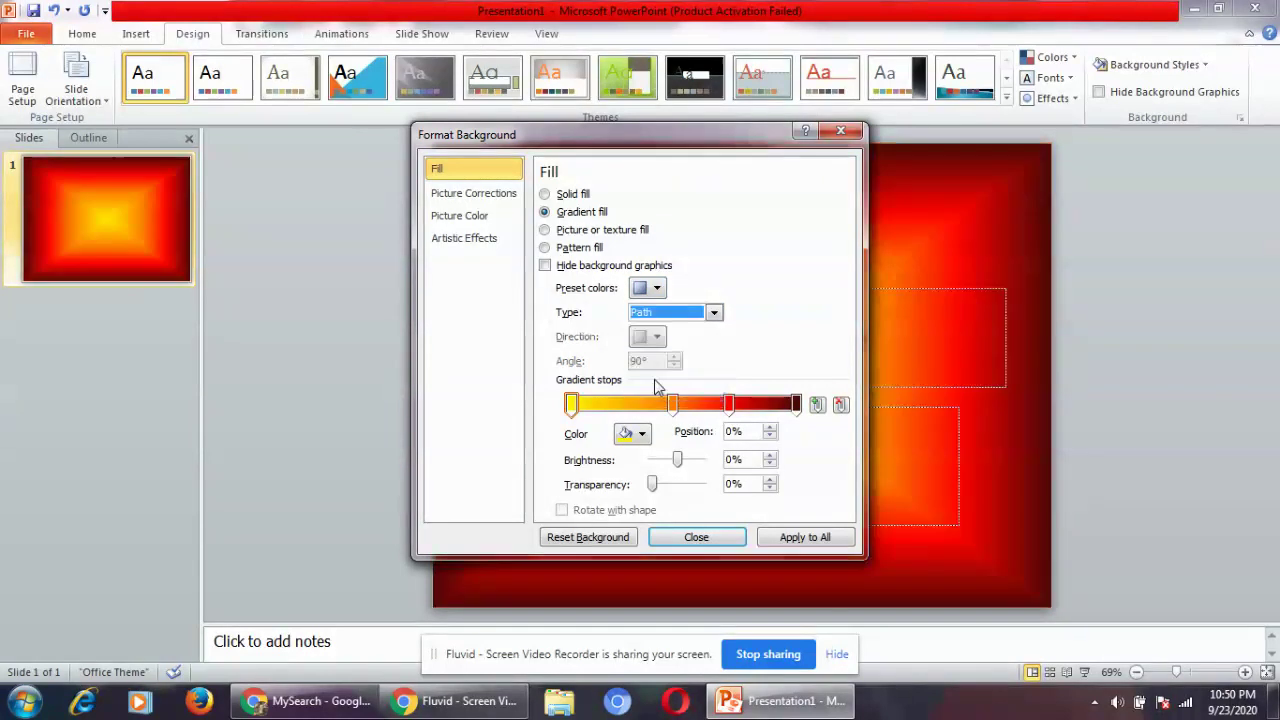
{"action": "left_click", "coordinate": [714, 313]}
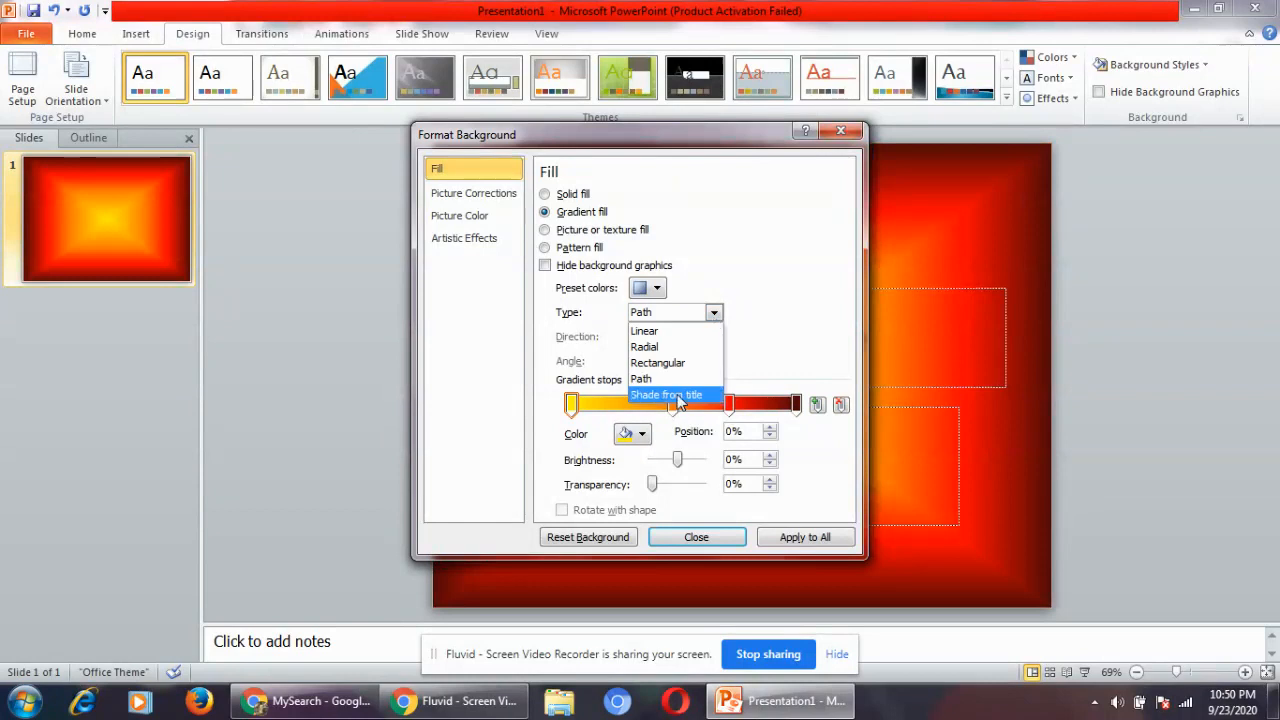
{"action": "left_click", "coordinate": [666, 395]}
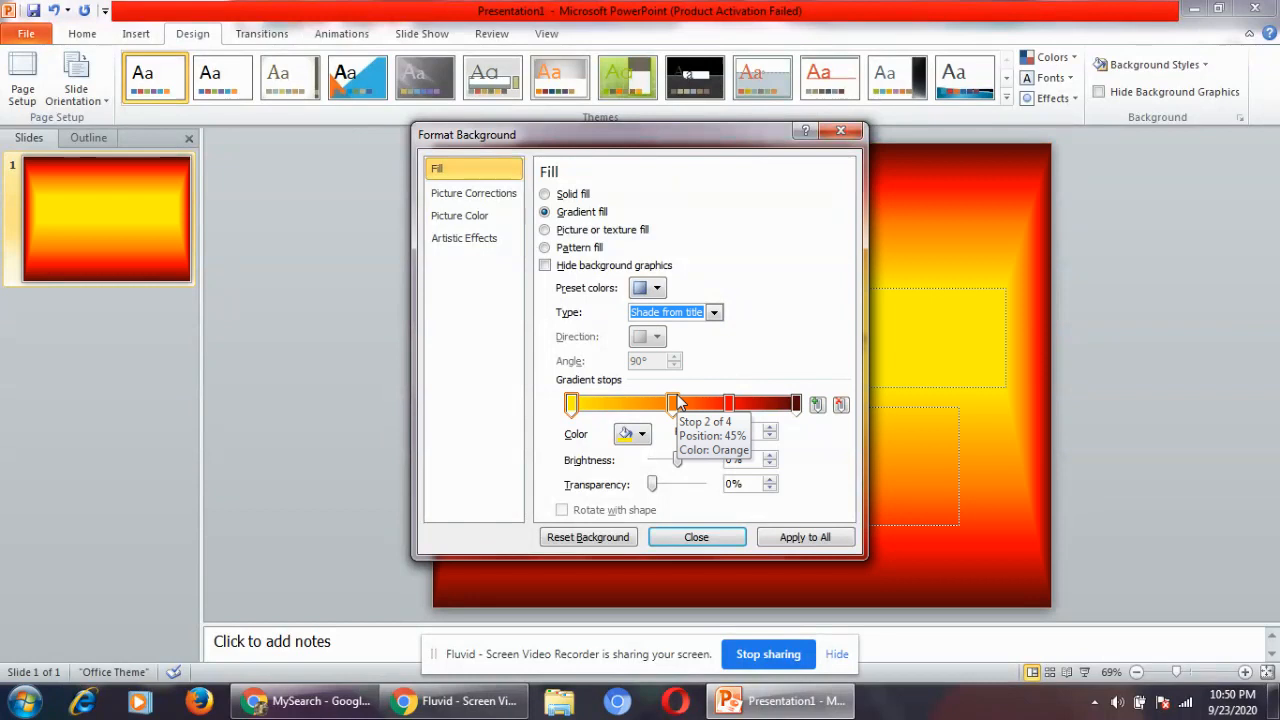
Use a texture fill, trying green marble then choosing the brown crumpled paper bag.
{"action": "left_click", "coordinate": [596, 231]}
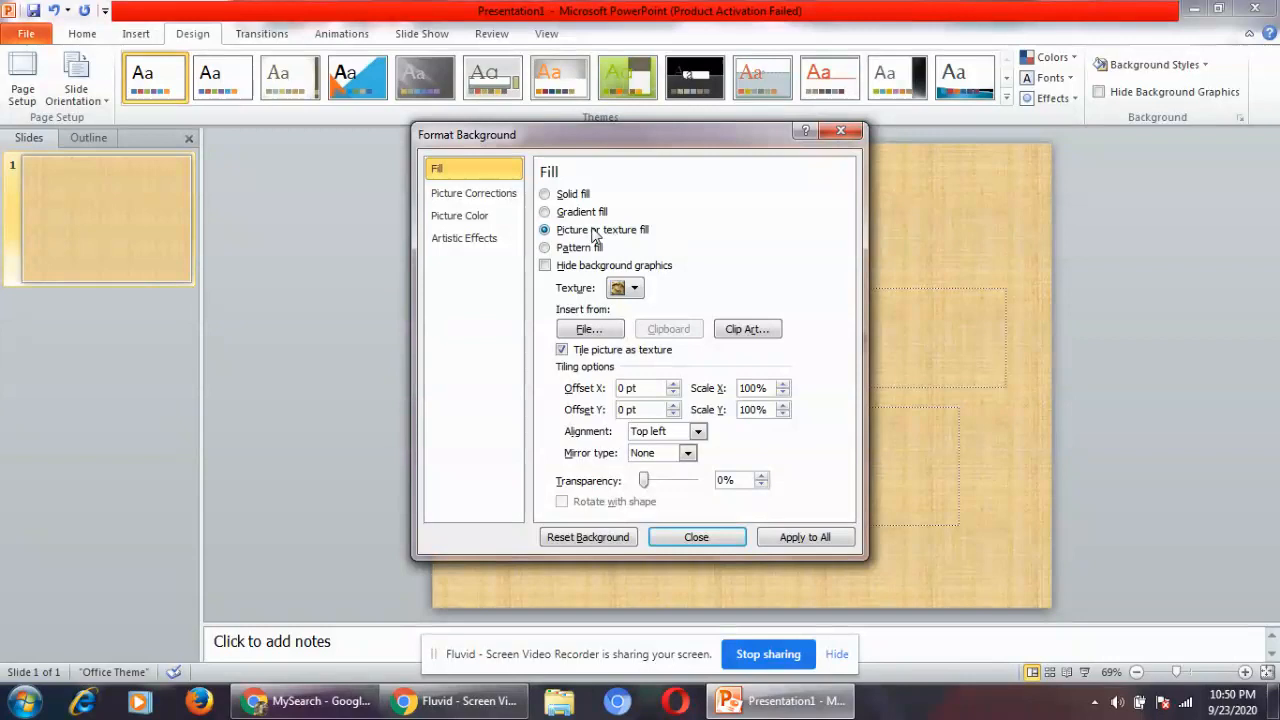
{"action": "left_click", "coordinate": [634, 288]}
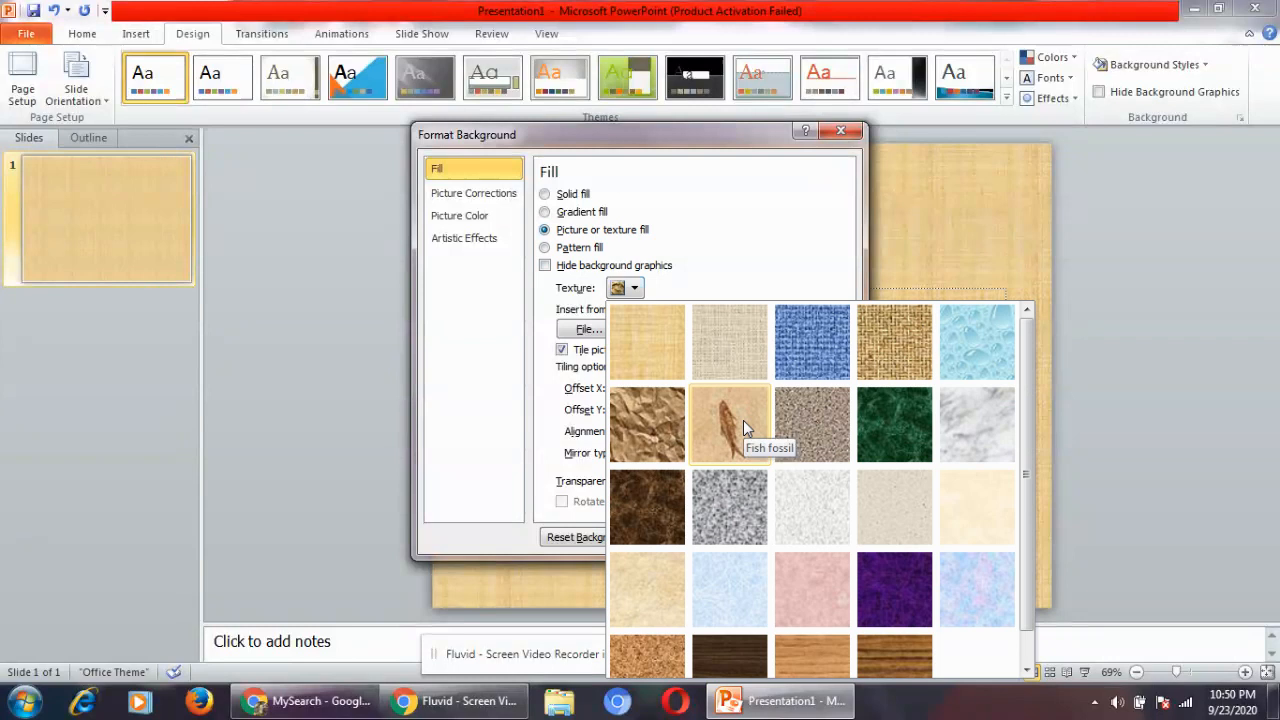
{"action": "left_click", "coordinate": [905, 438]}
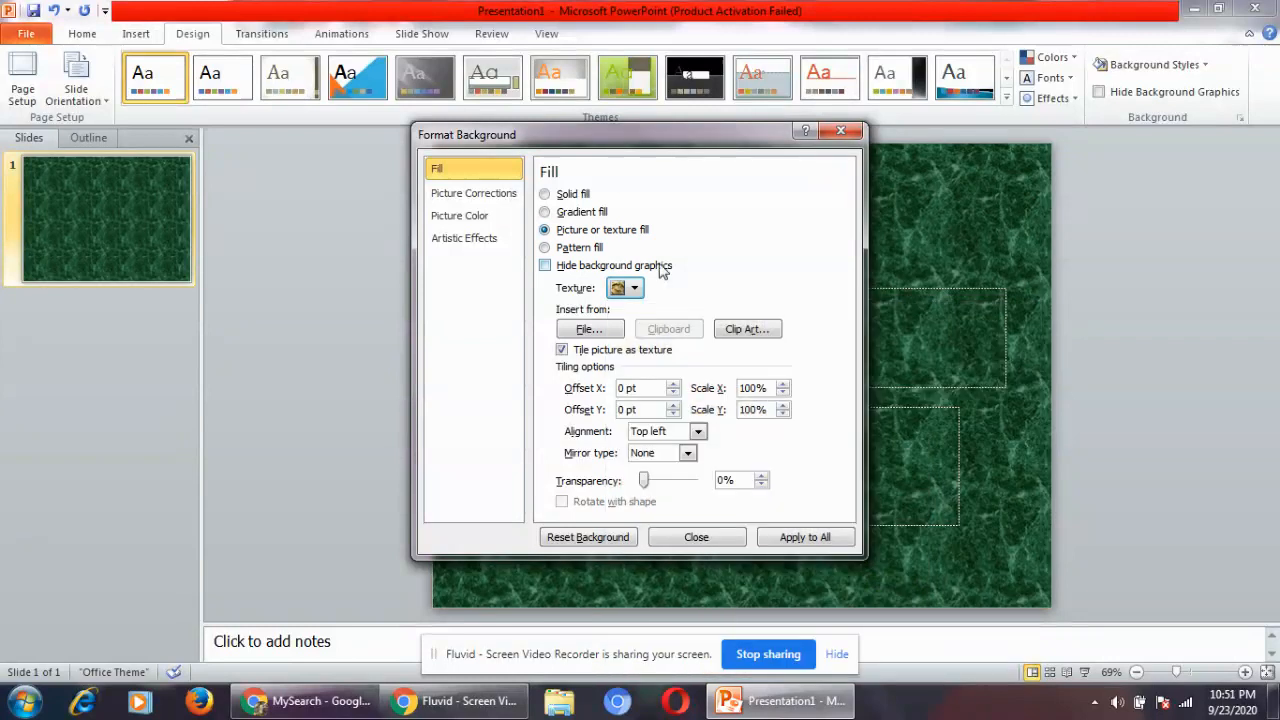
{"action": "left_click", "coordinate": [636, 289]}
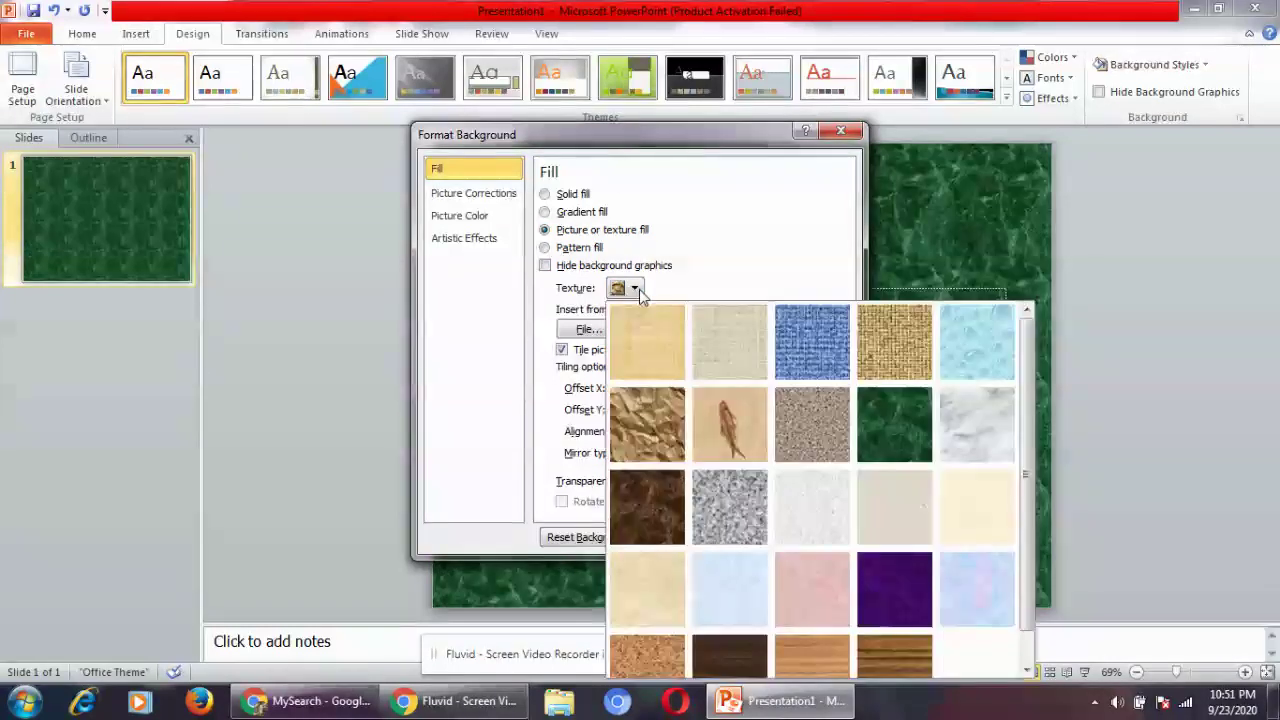
{"action": "left_click", "coordinate": [646, 422]}
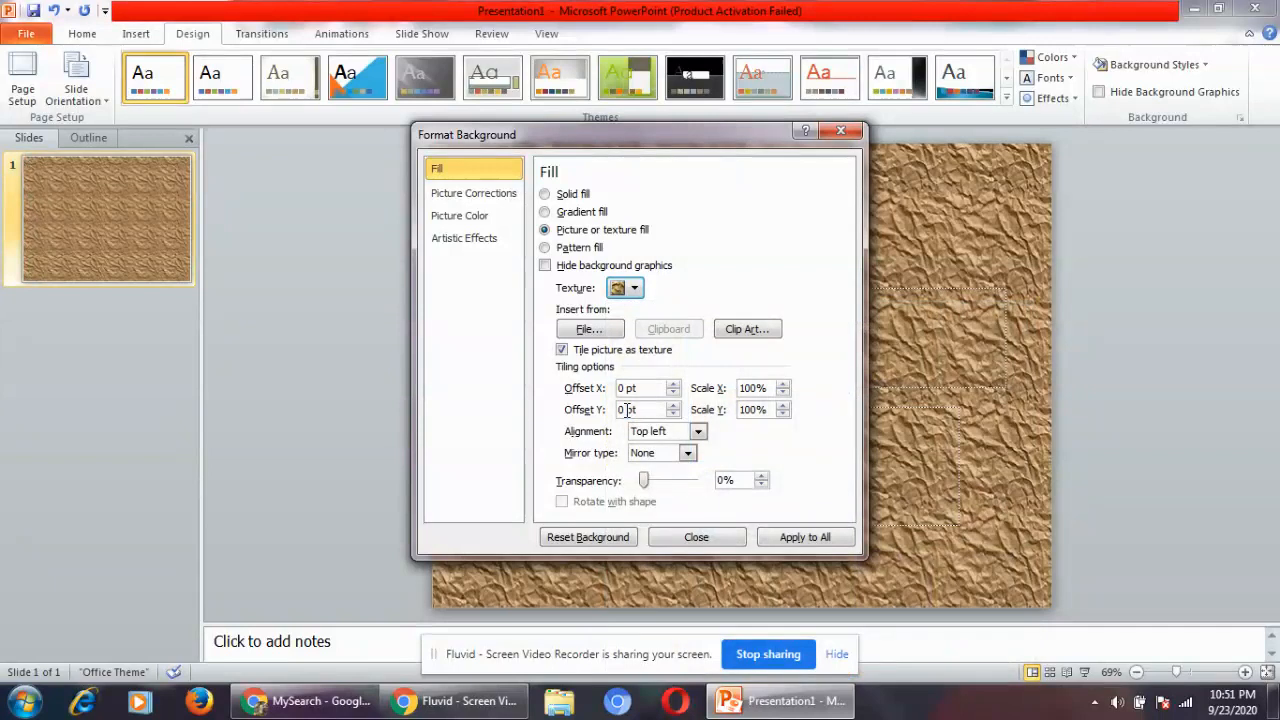
Try several red patterns, settle on horizontal stripes, and hide background graphics.
{"action": "left_click", "coordinate": [545, 248]}
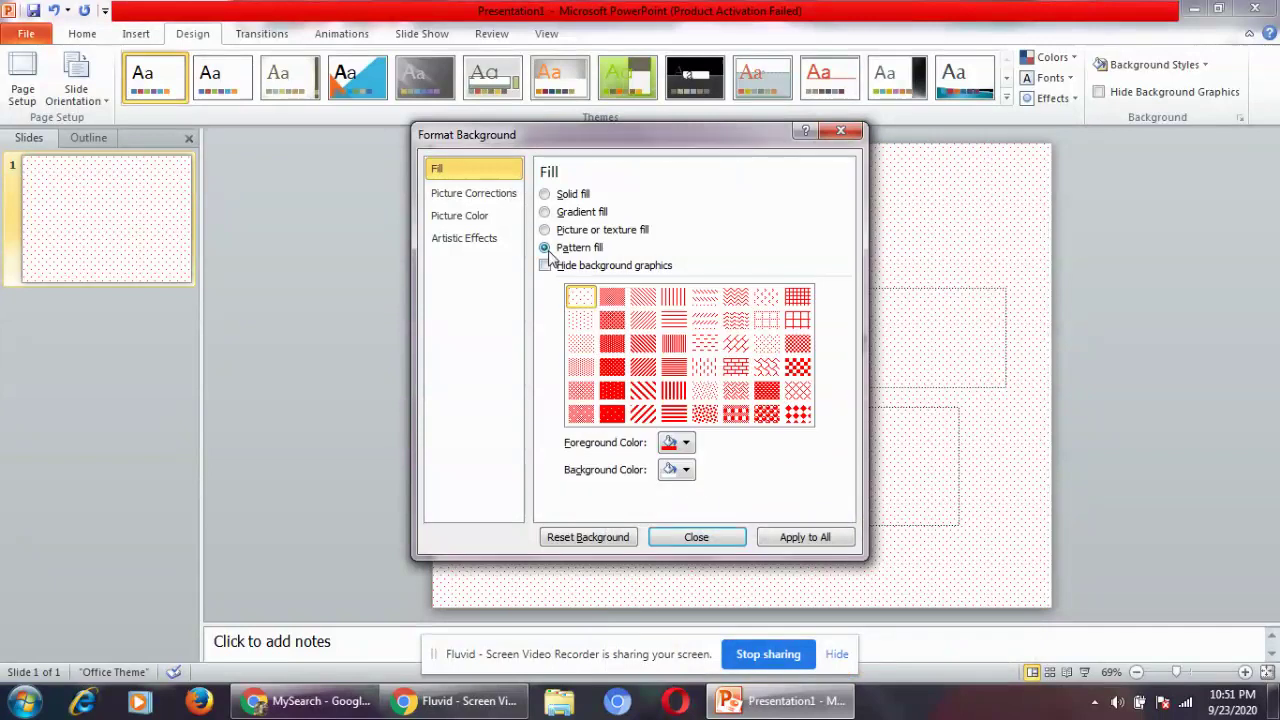
{"action": "left_click", "coordinate": [643, 366]}
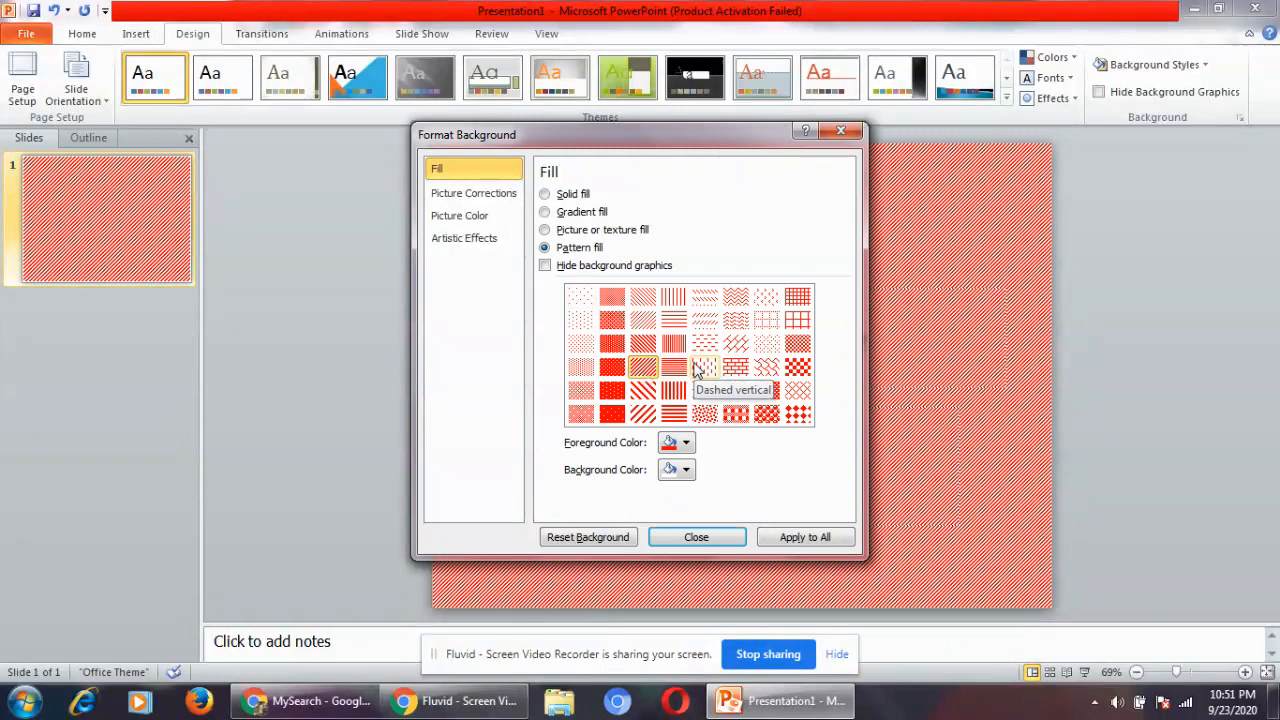
{"action": "left_click", "coordinate": [704, 368]}
{"action": "left_click", "coordinate": [768, 368]}
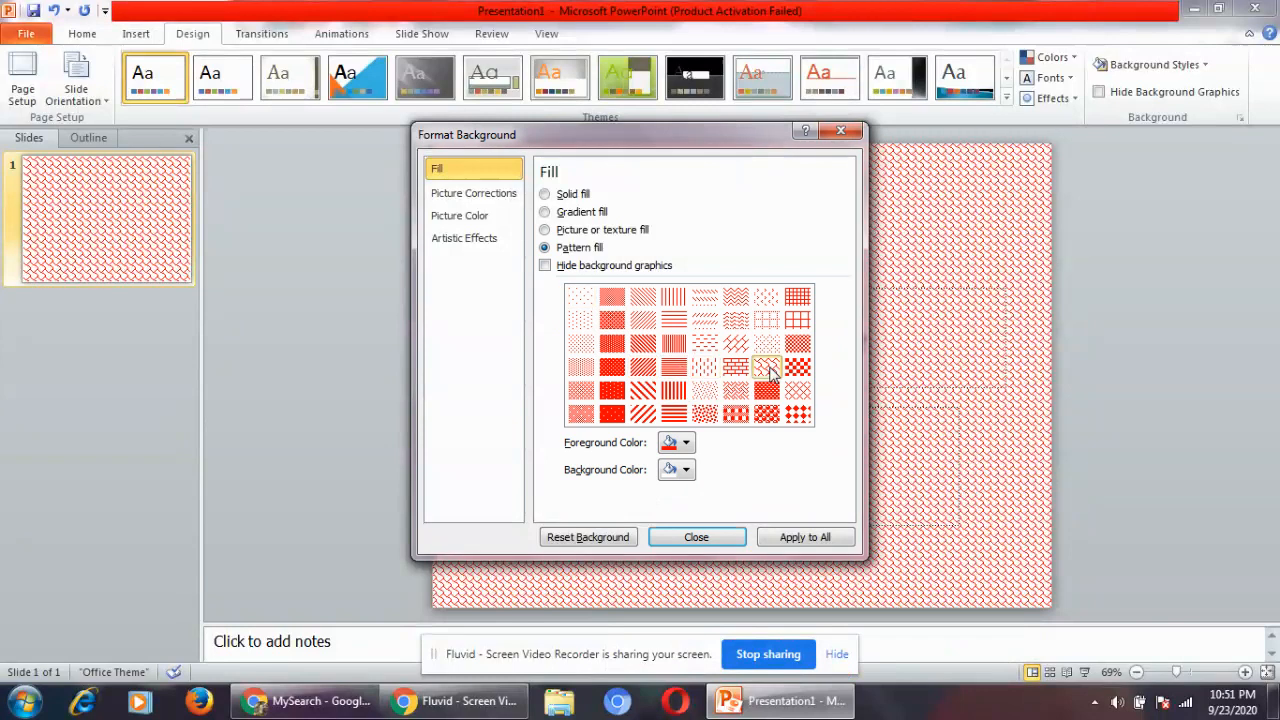
{"action": "left_click", "coordinate": [768, 322]}
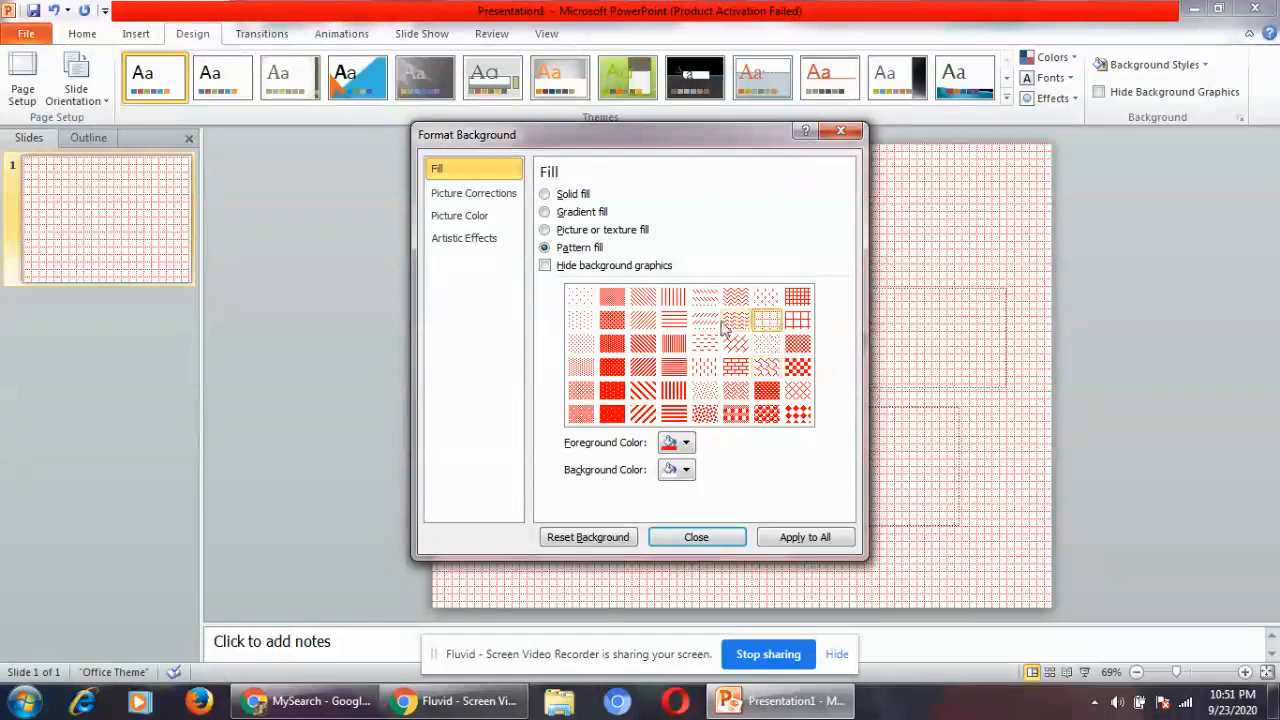
{"action": "left_click", "coordinate": [736, 322]}
{"action": "left_click", "coordinate": [673, 322]}
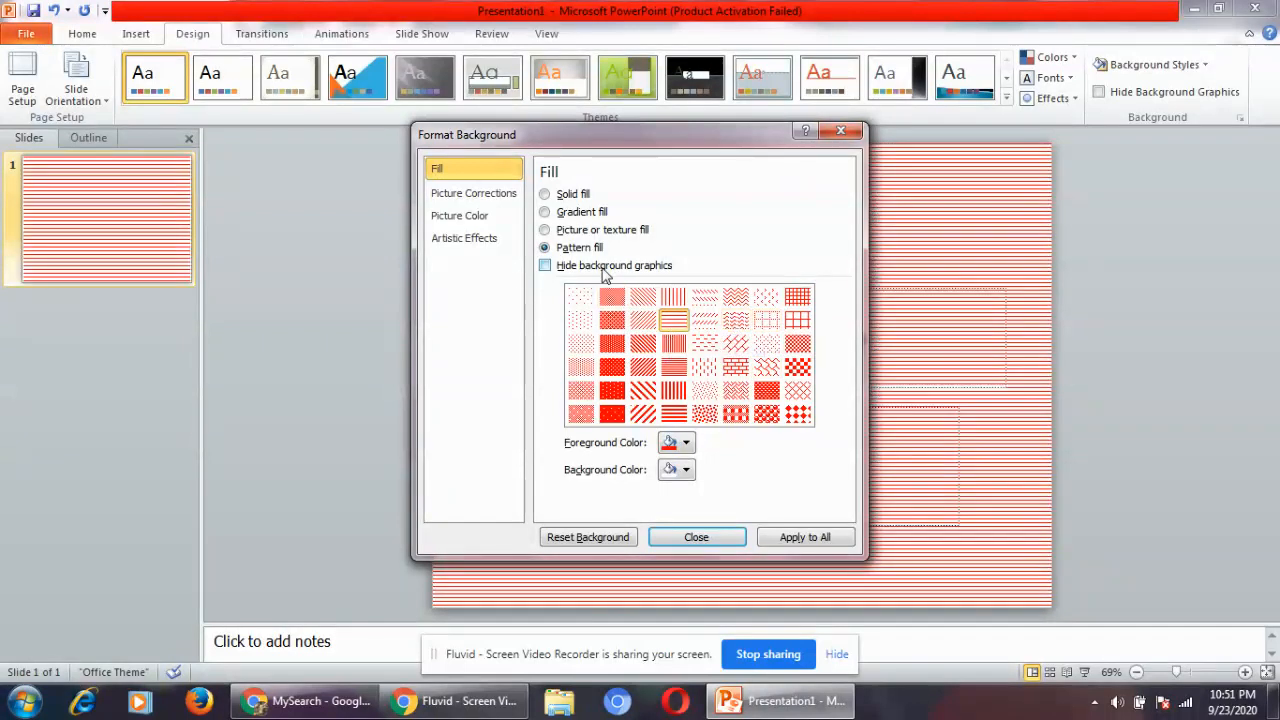
{"action": "left_click", "coordinate": [604, 266]}
Set a solid light rose pink fill at 1% transparency and apply it to all slides.
{"action": "left_click", "coordinate": [572, 194]}
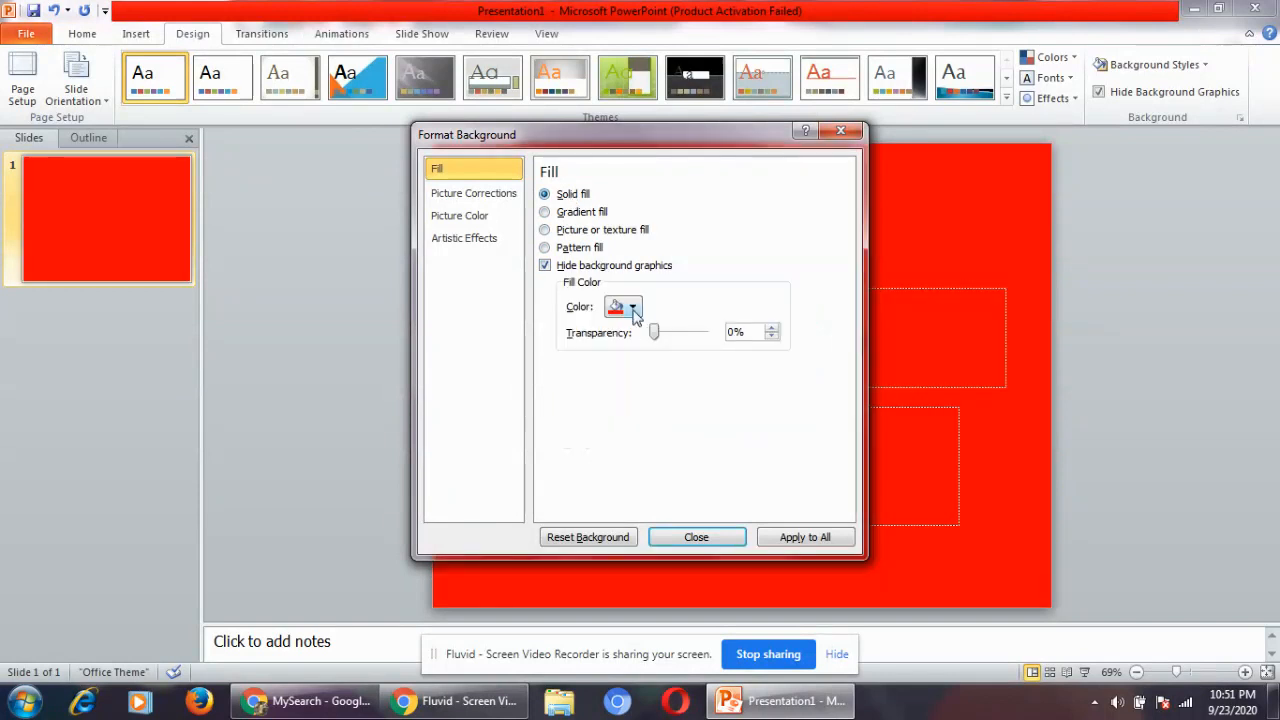
{"action": "left_click", "coordinate": [633, 307]}
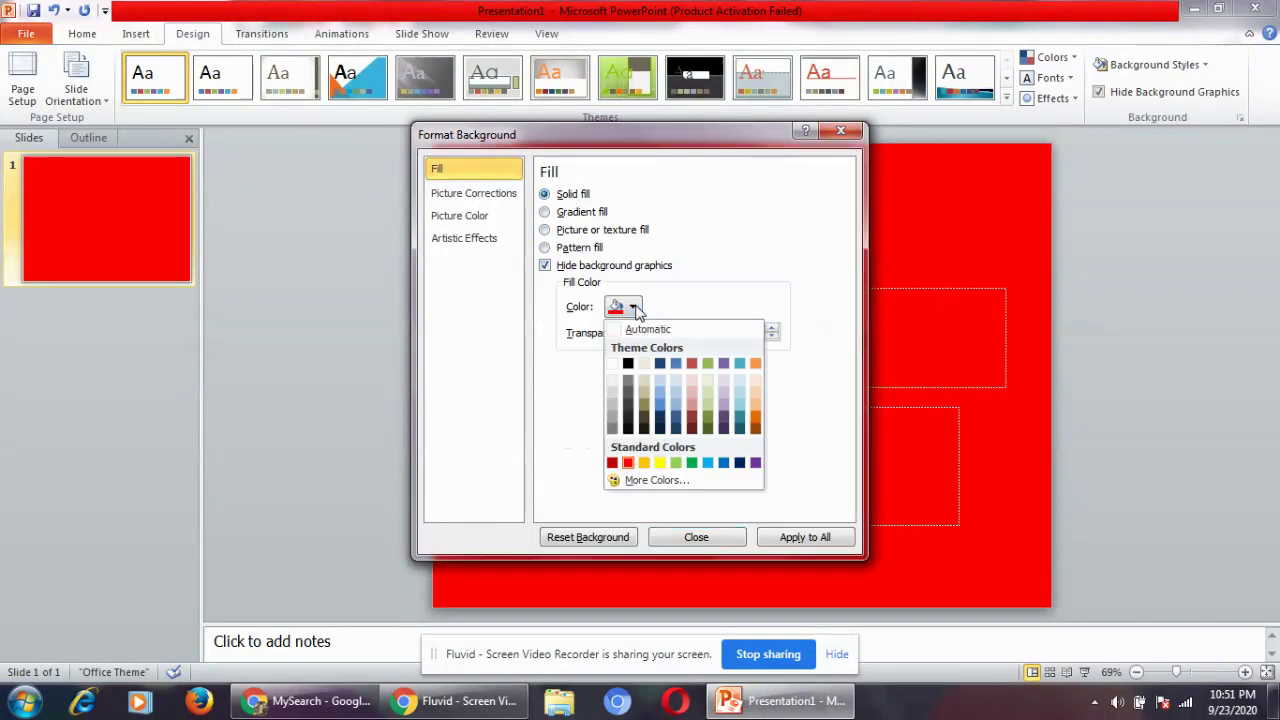
{"action": "left_click", "coordinate": [688, 407]}
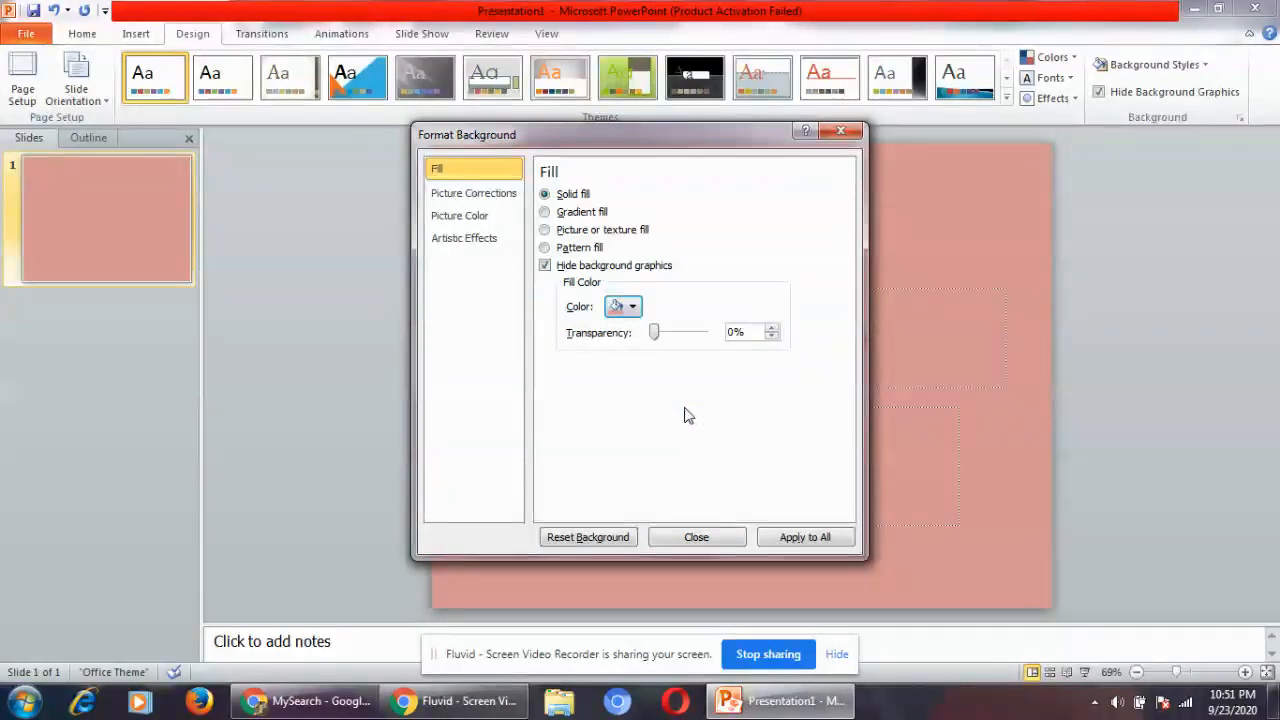
{"action": "left_click", "coordinate": [673, 332]}
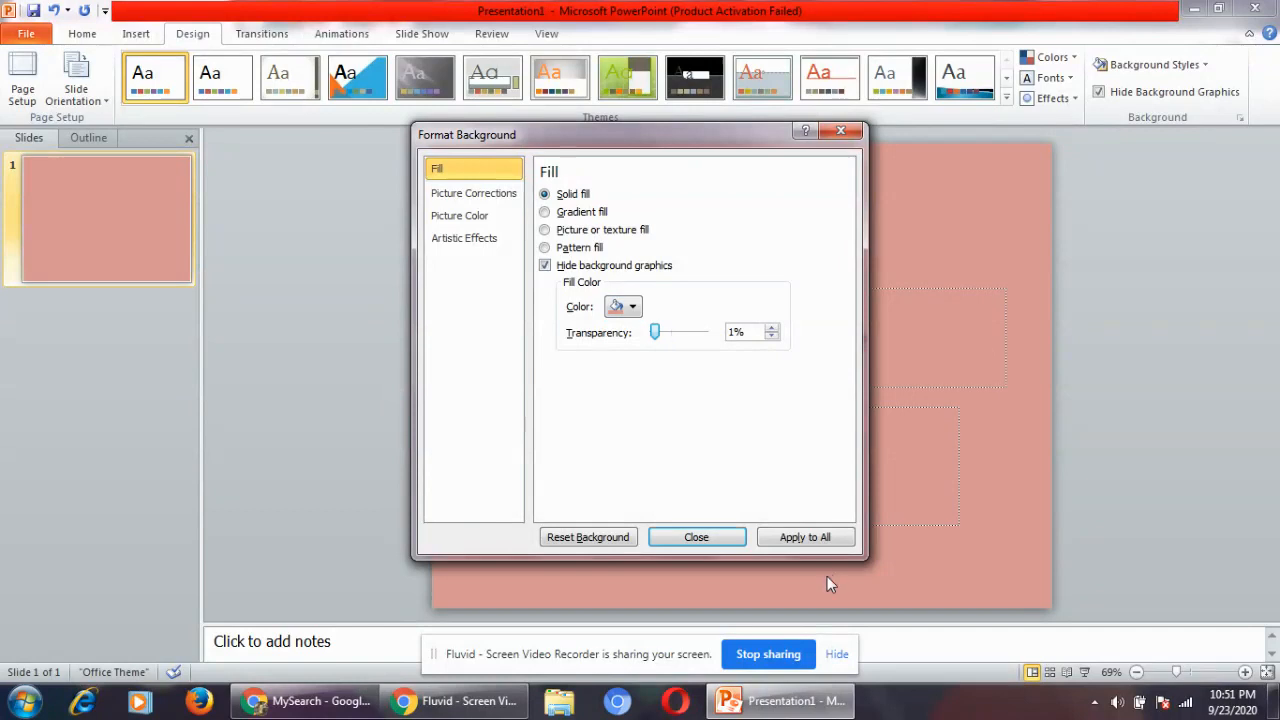
{"action": "left_click", "coordinate": [818, 540]}
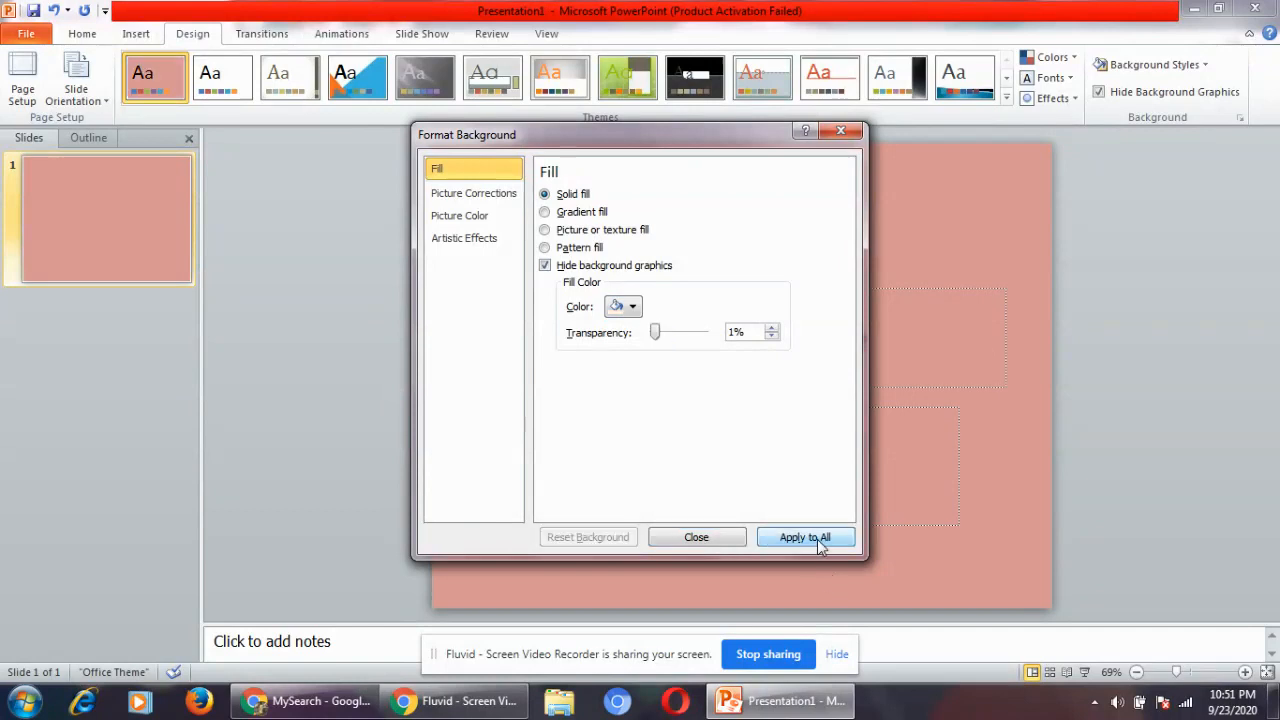